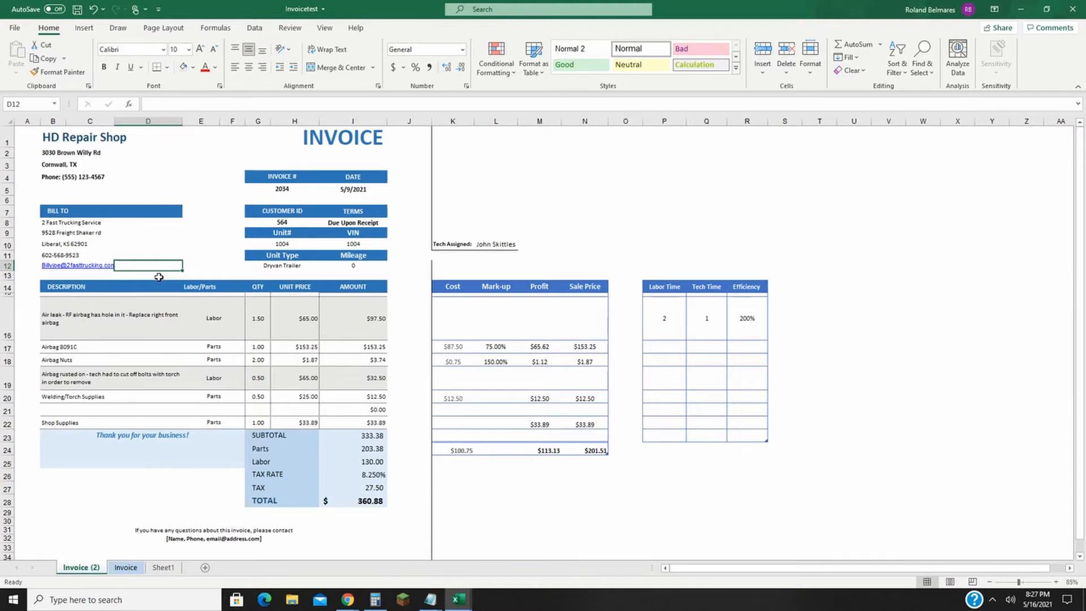
# Examine the air leak labor line in row 16 of the invoice, from its description and quantity to its amount.
pyautogui.click(143, 305)
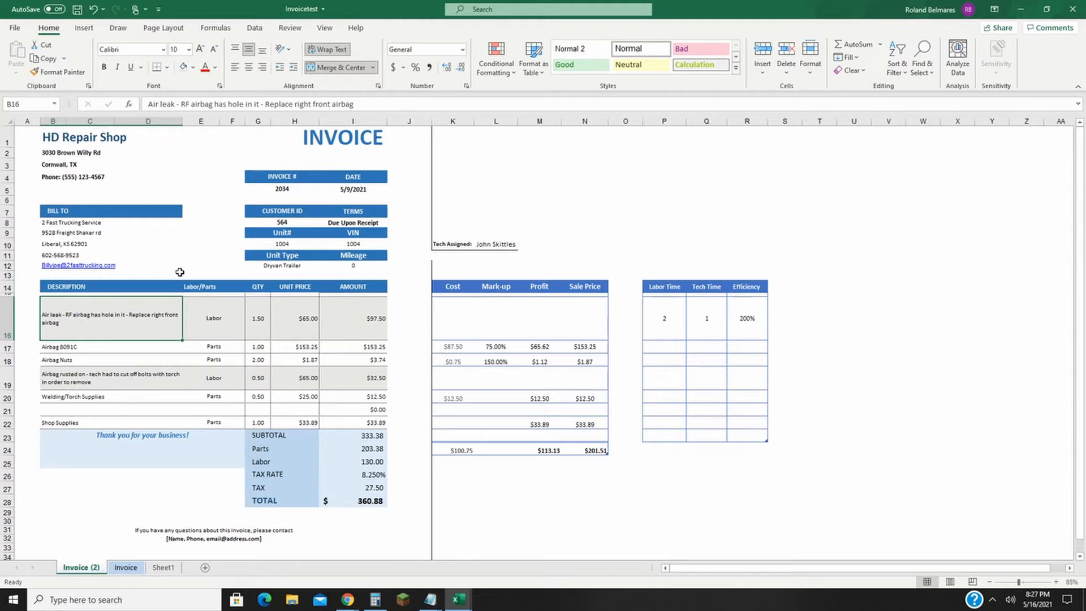
pyautogui.moveTo(84, 323); pyautogui.dragTo(350, 331)
pyautogui.click(252, 321)
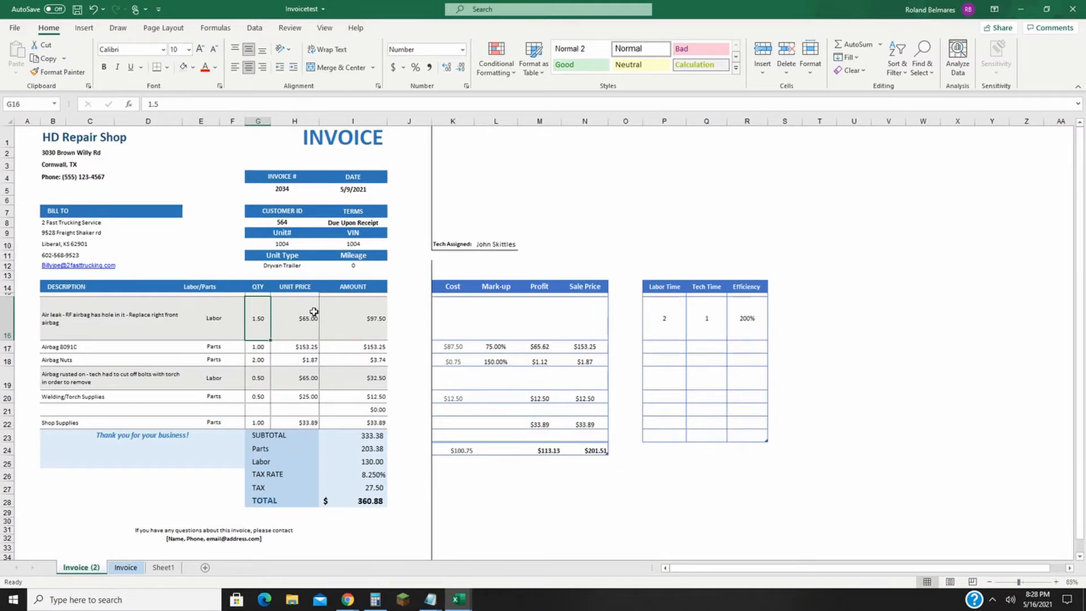
pyautogui.click(159, 316)
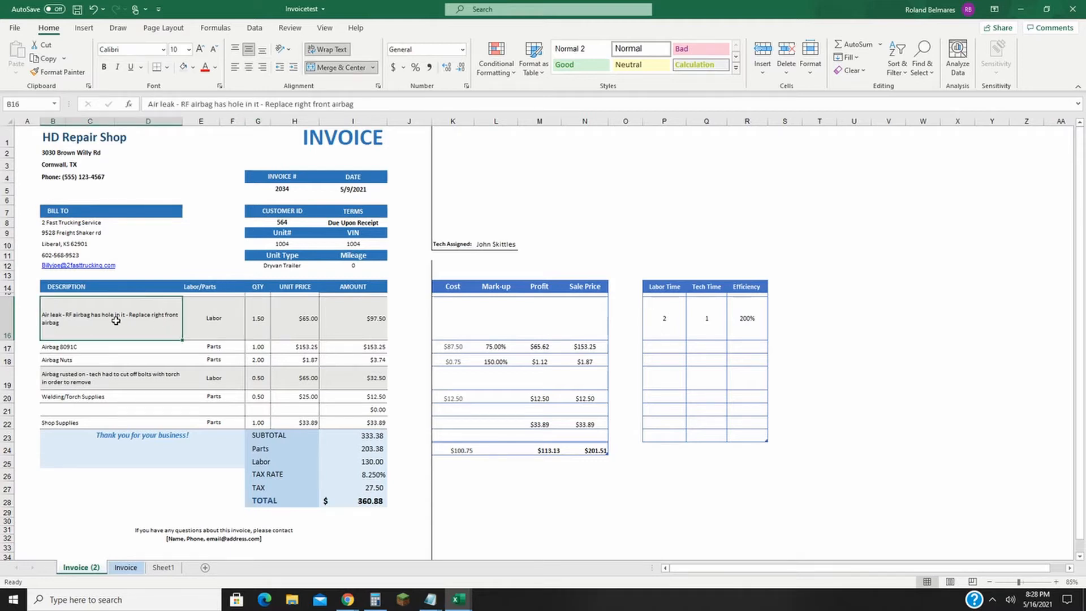
pyautogui.moveTo(96, 321); pyautogui.dragTo(339, 320)
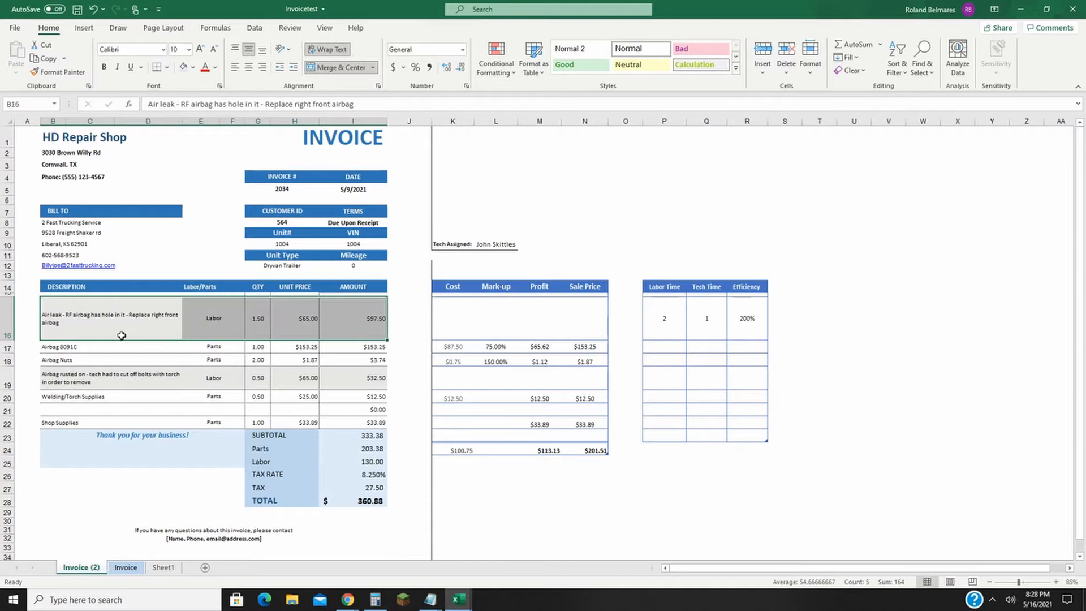
# Examine the rusted airbag labor line in row 19, including its description, quantity and unit price.
pyautogui.moveTo(71, 378); pyautogui.dragTo(343, 378)
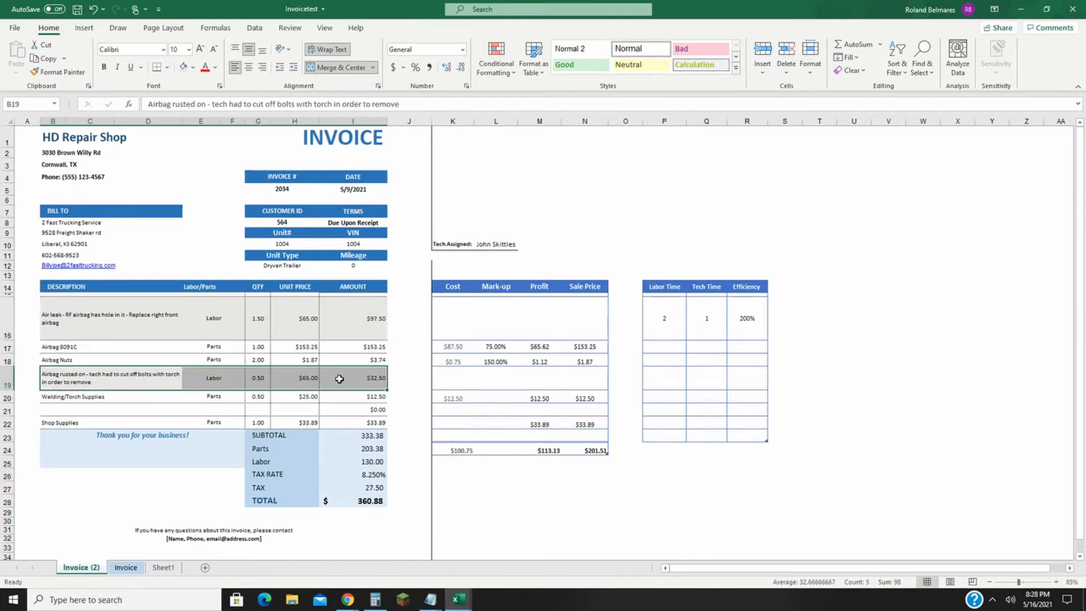
pyautogui.click(125, 383)
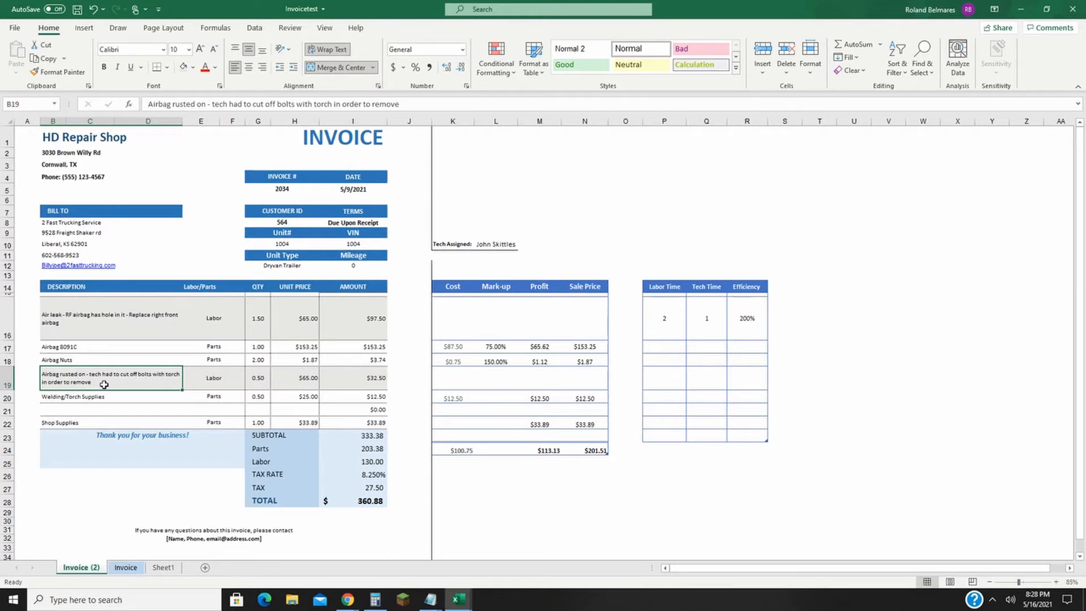
pyautogui.click(249, 378)
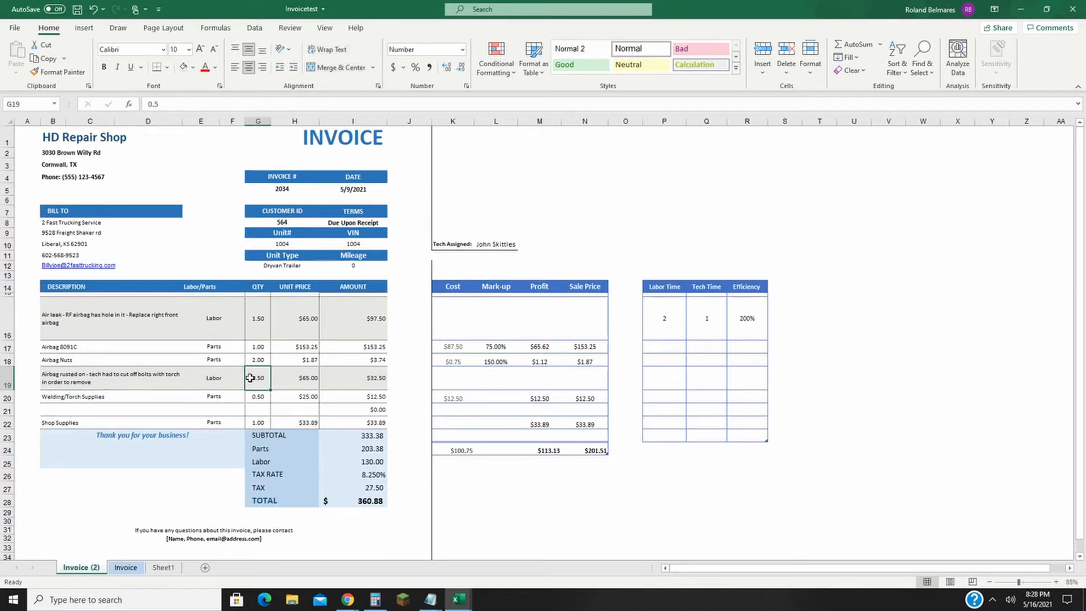
pyautogui.click(285, 381)
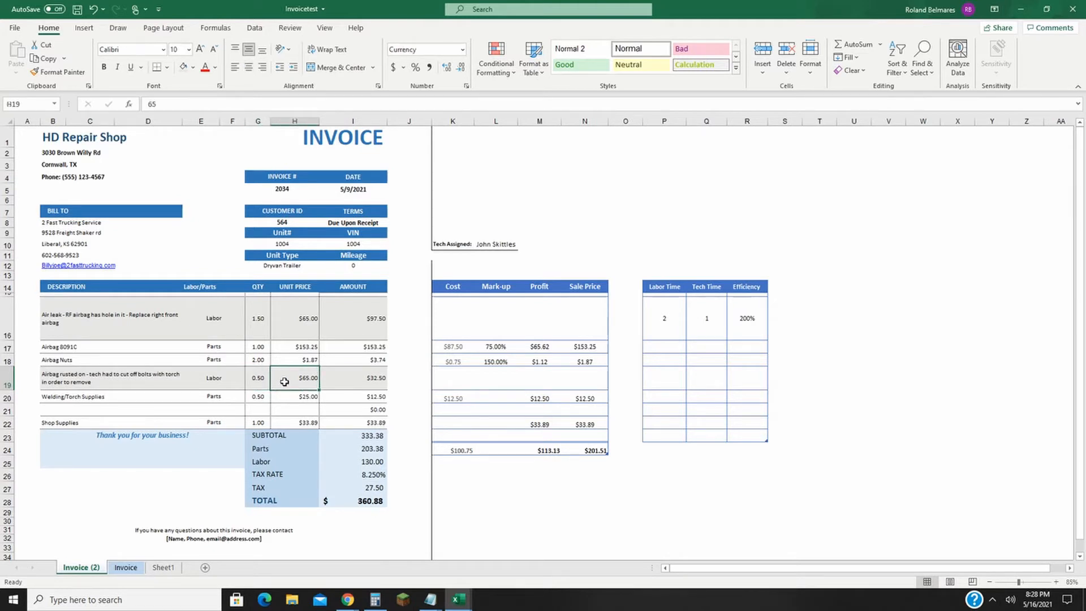
# Review the Welding/Torch Supplies line's description, quantity, unit price and amount formula.
pyautogui.click(102, 399)
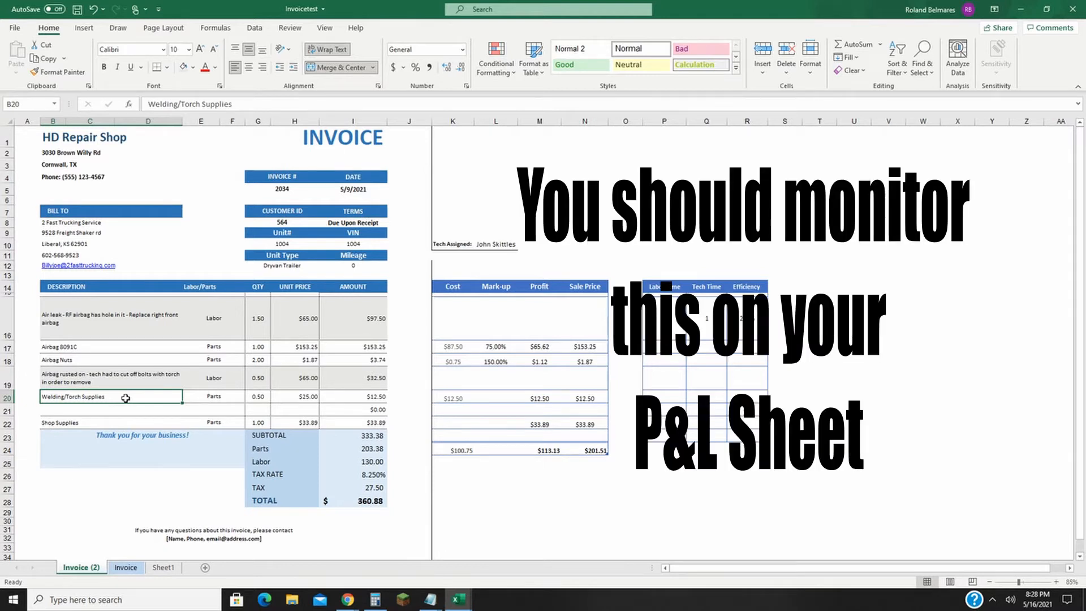
pyautogui.click(257, 398)
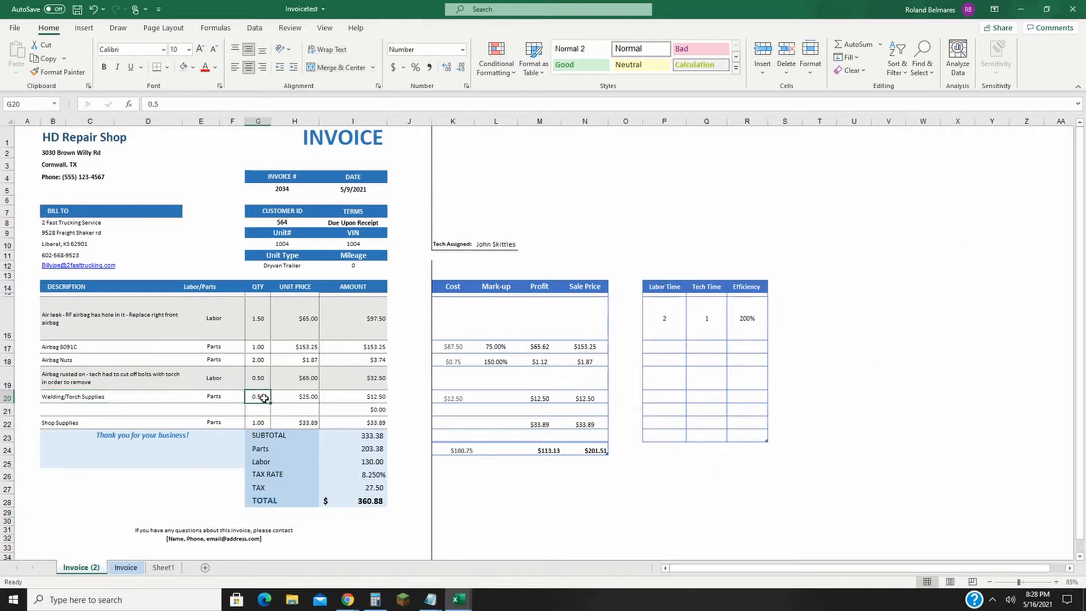
pyautogui.click(296, 396)
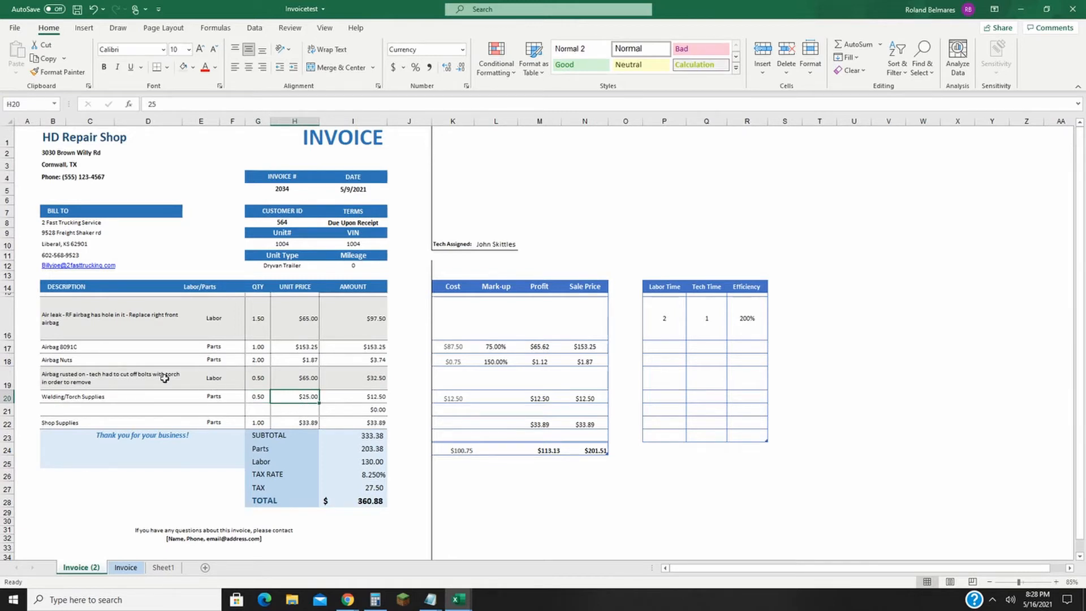
pyautogui.click(252, 396)
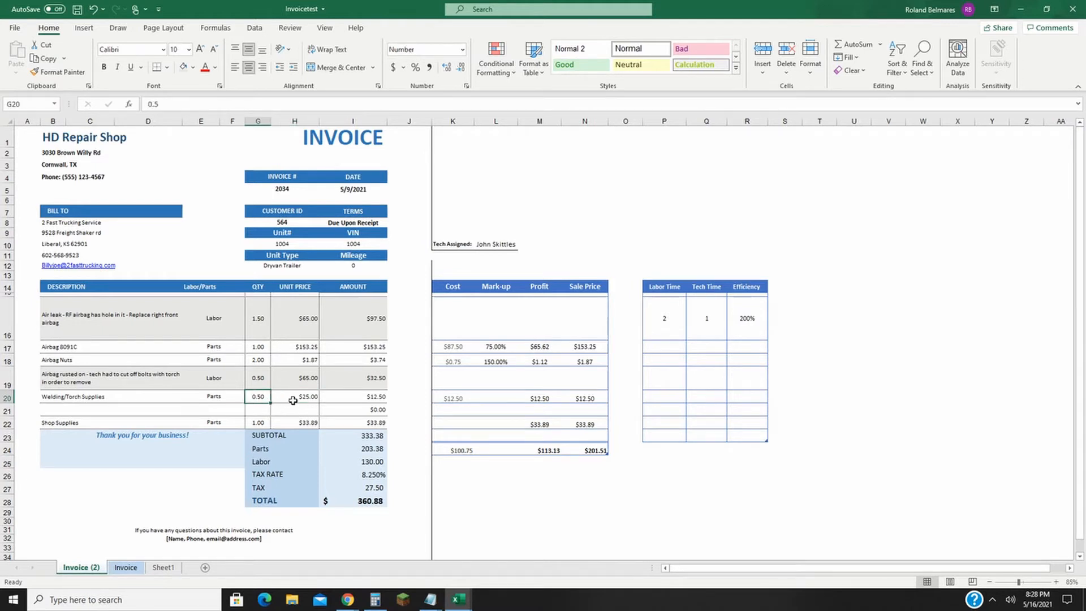
pyautogui.click(370, 398)
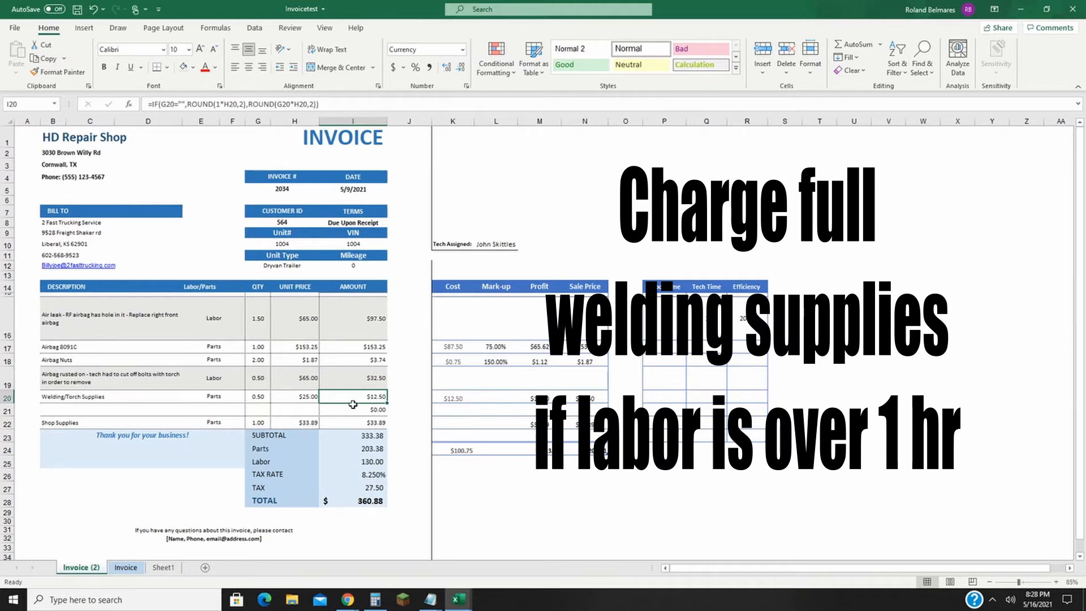
# Compare the Shop Supplies charge with the unit prices of the airbag, airbag nuts and welding supplies lines.
pyautogui.click(305, 422)
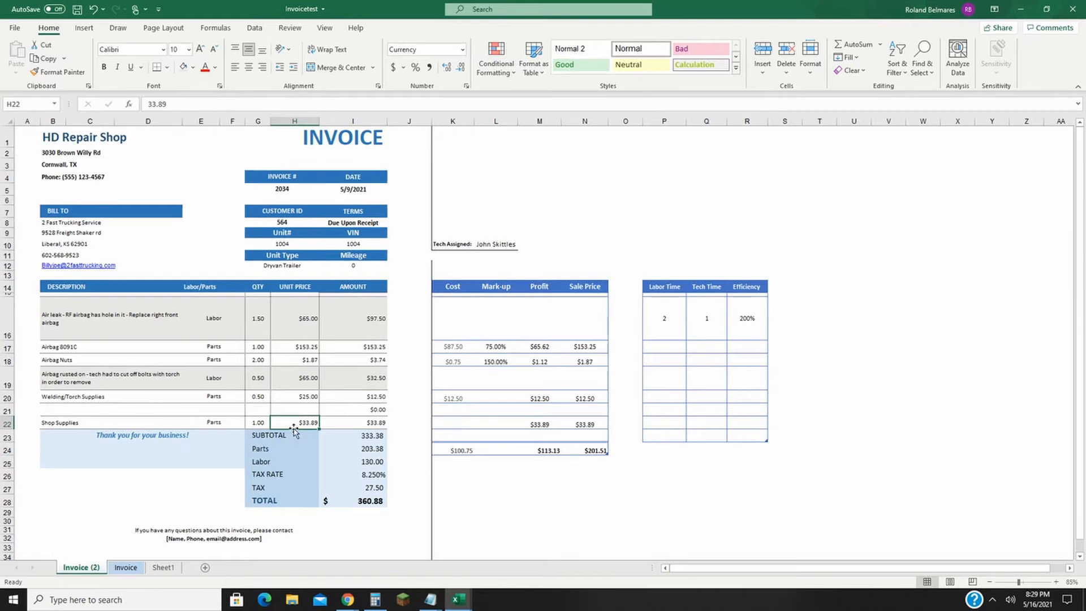
pyautogui.click(304, 398)
pyautogui.click(304, 361)
pyautogui.click(304, 348)
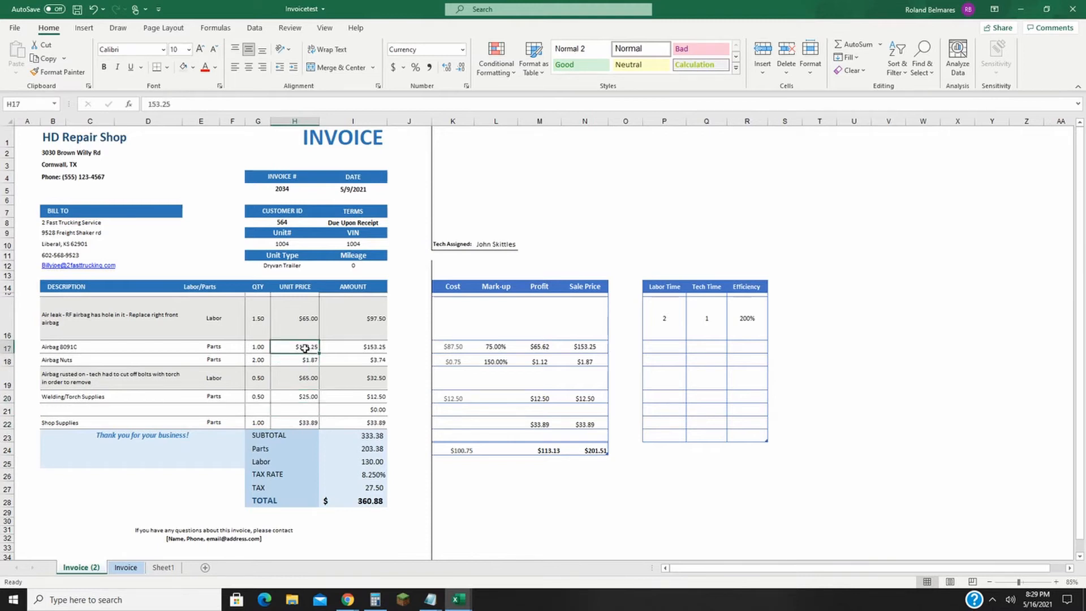
pyautogui.click(306, 397)
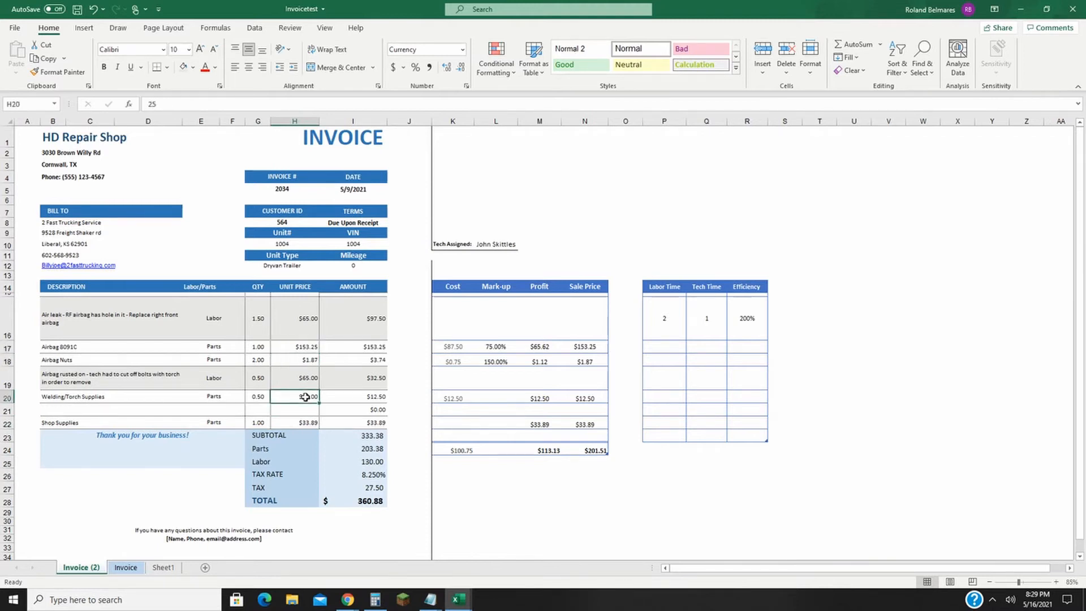
pyautogui.click(297, 424)
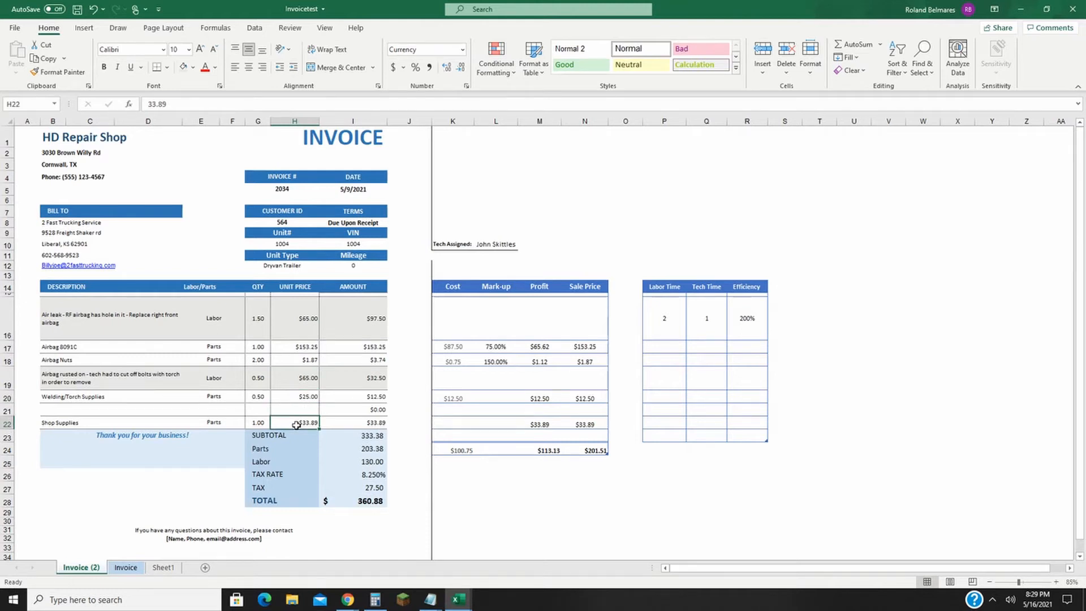
pyautogui.click(107, 398)
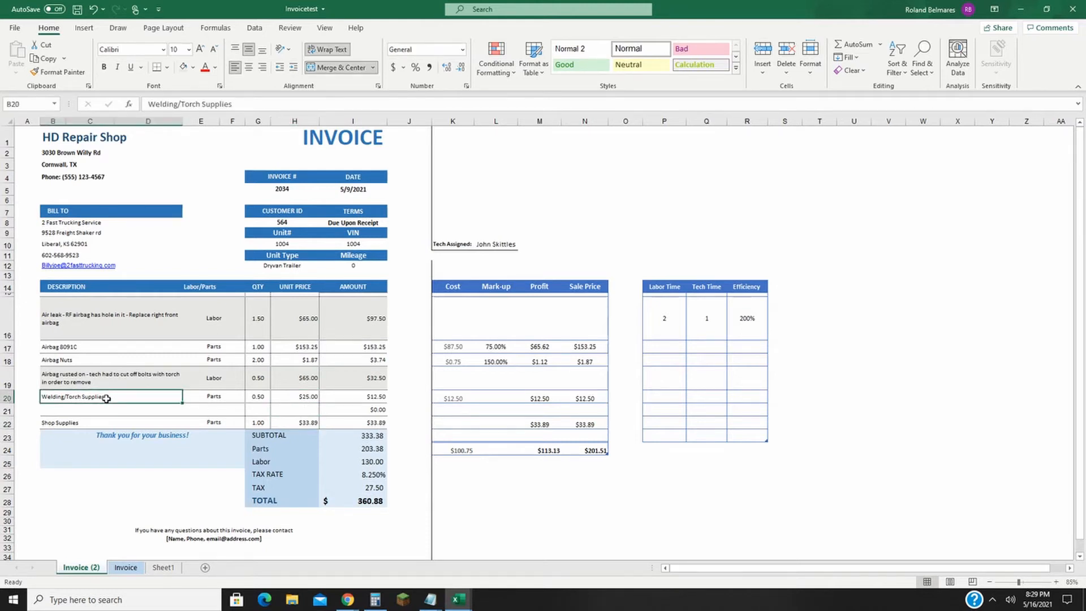
pyautogui.click(102, 423)
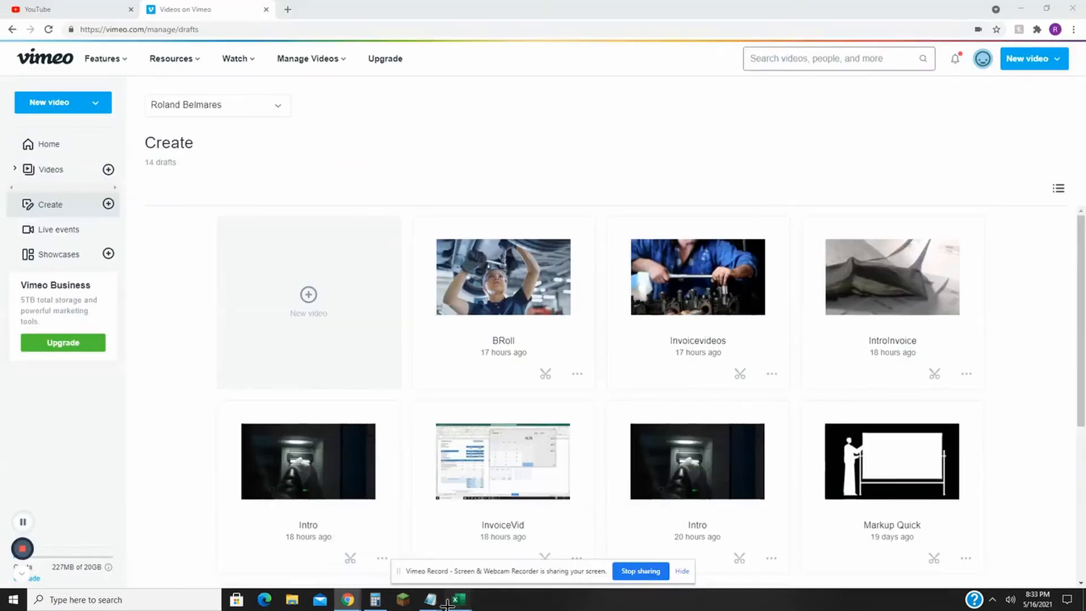
# Switch to the Invoicetest workbook in Excel and inspect the Airbag 8091C line and its unit price.
pyautogui.moveTo(458, 598)
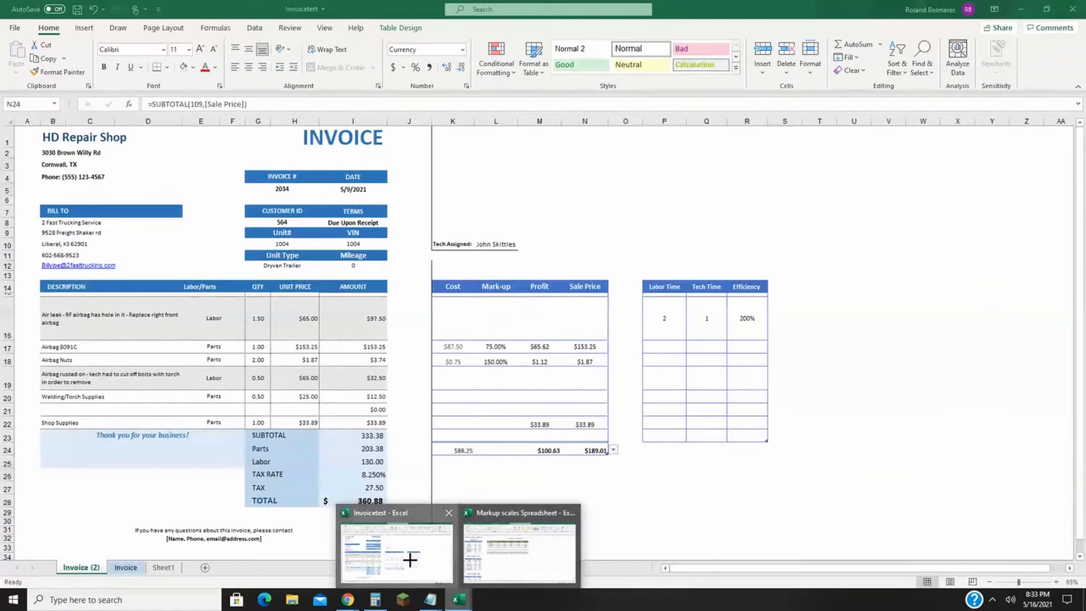
pyautogui.click(410, 559)
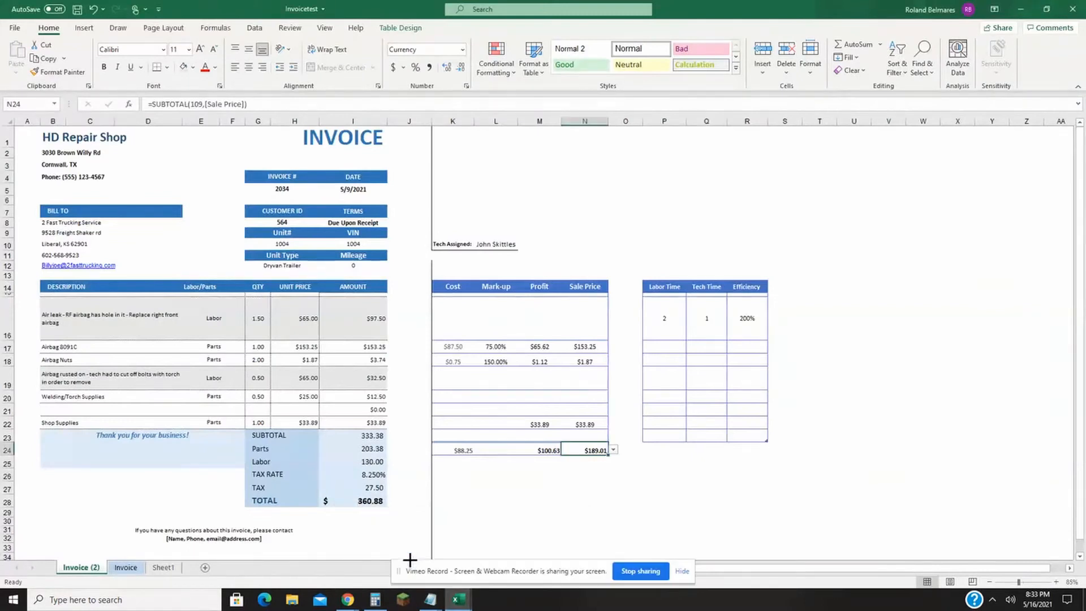
pyautogui.click(143, 347)
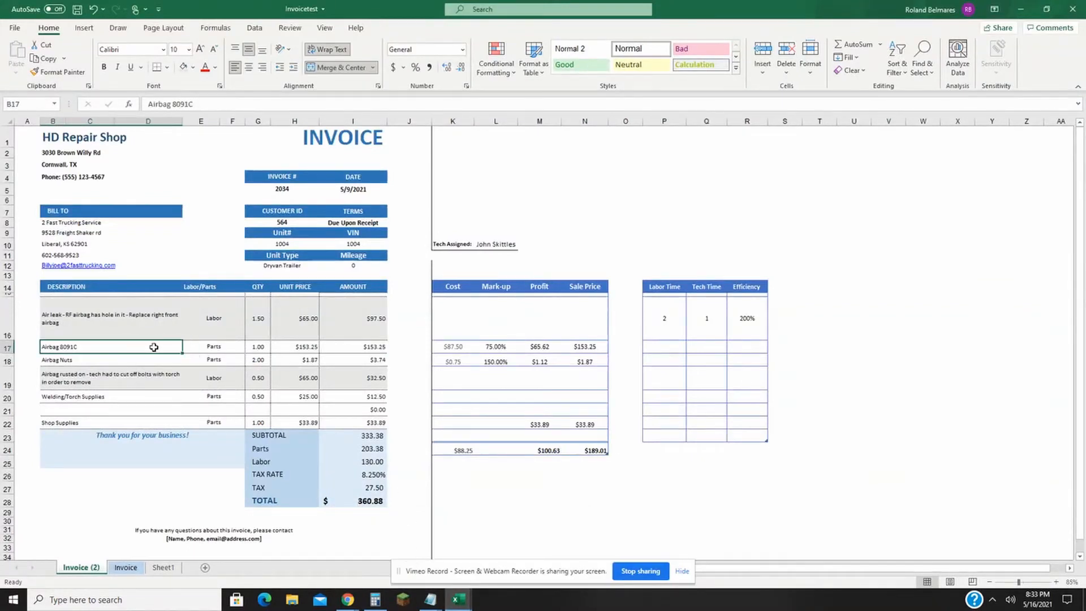
pyautogui.click(299, 346)
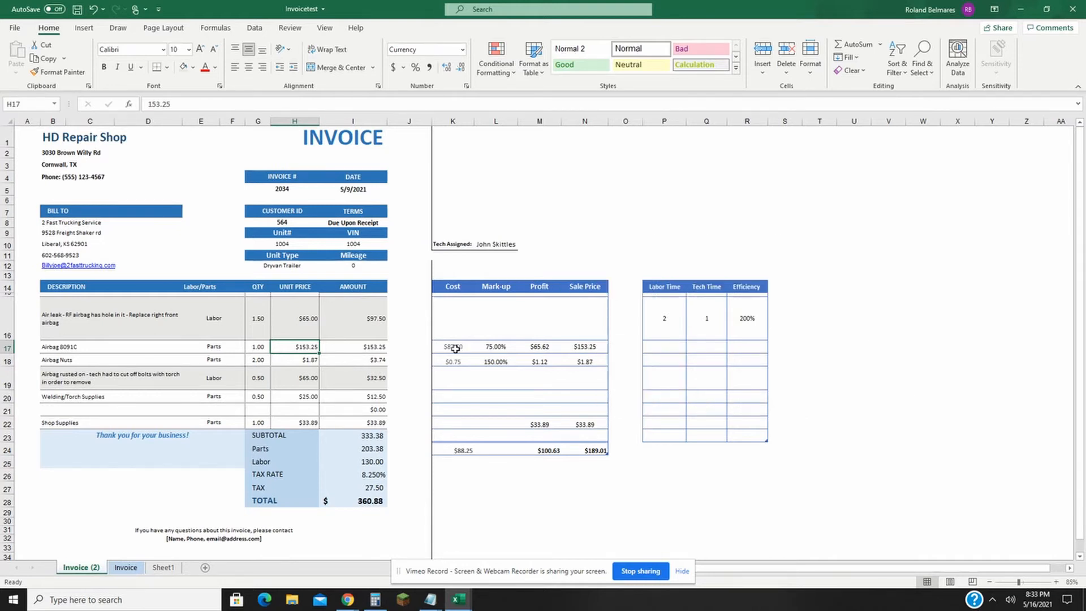
# Switch to the Markup scales Spreadsheet workbook and look up the fleet markup for parts costing $25.01-$150.
pyautogui.hotkey('alt', 'Tab')
pyautogui.press('Tab')
pyautogui.press('Tab')
pyautogui.press('Tab')
pyautogui.press('Tab')
pyautogui.press('Tab')
pyautogui.press('Tab')
pyautogui.press('Tab')
pyautogui.press('Tab')
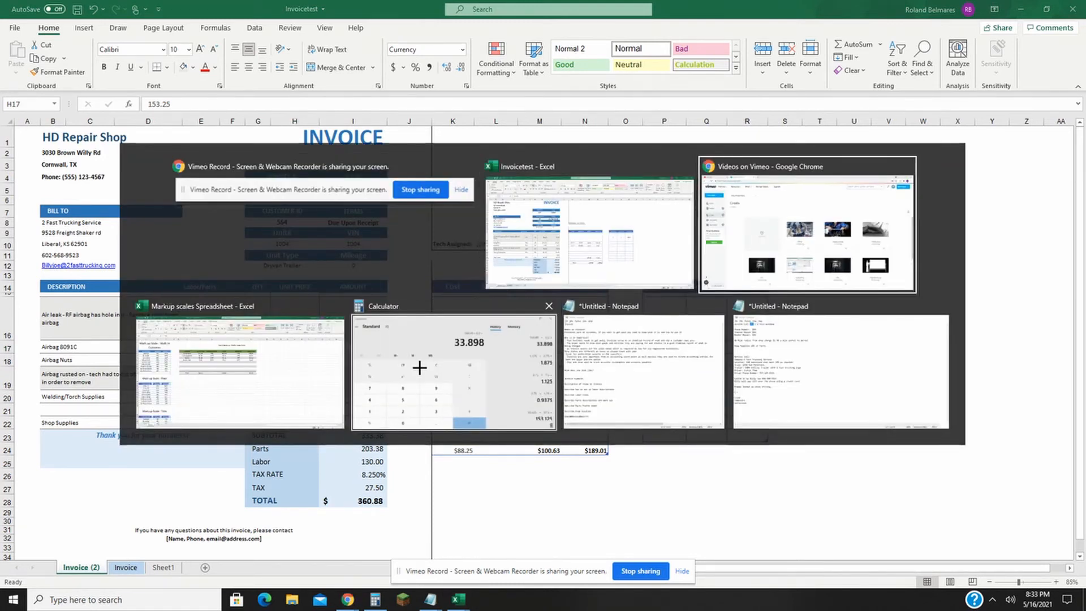
pyautogui.press('Tab')
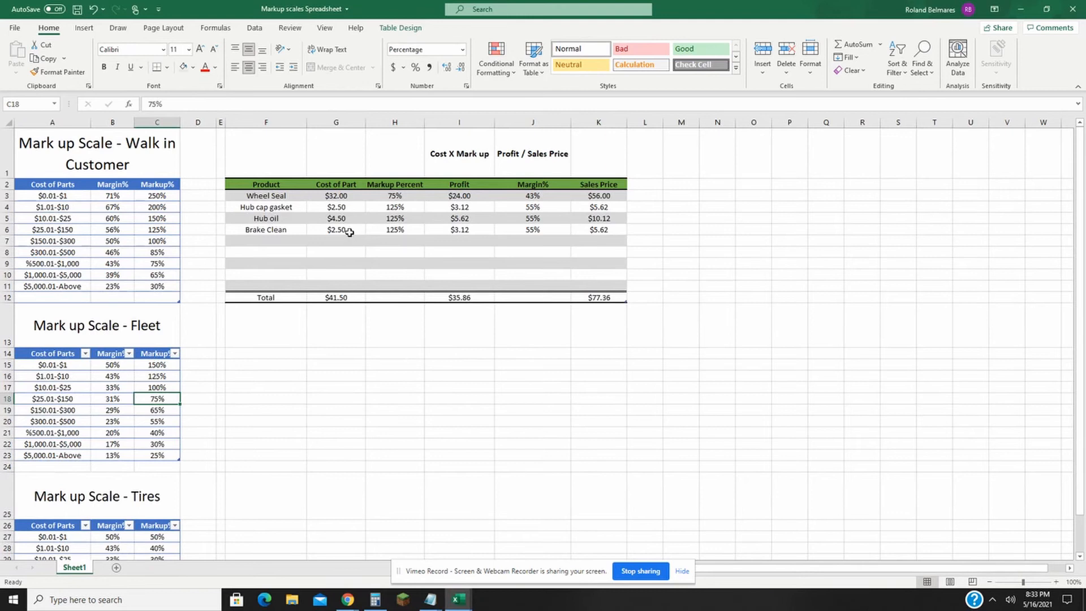
pyautogui.click(42, 401)
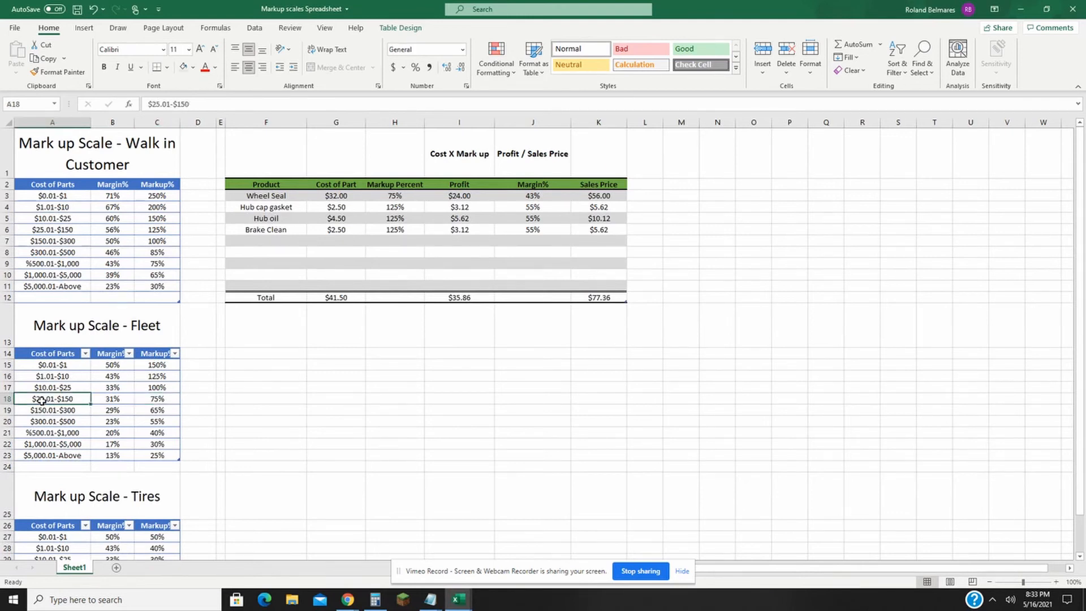
pyautogui.click(161, 397)
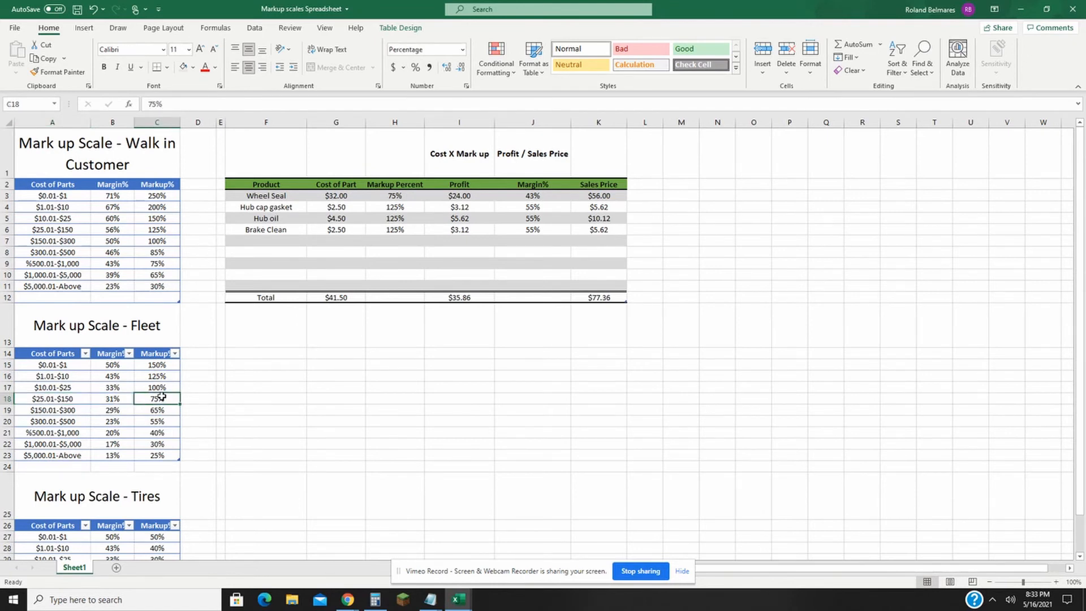
# Return to the Invoicetest workbook and review the airbag's mark-up and profit and the airbag nuts' cost, profit and sale price.
pyautogui.hotkey('alt', 'Tab')
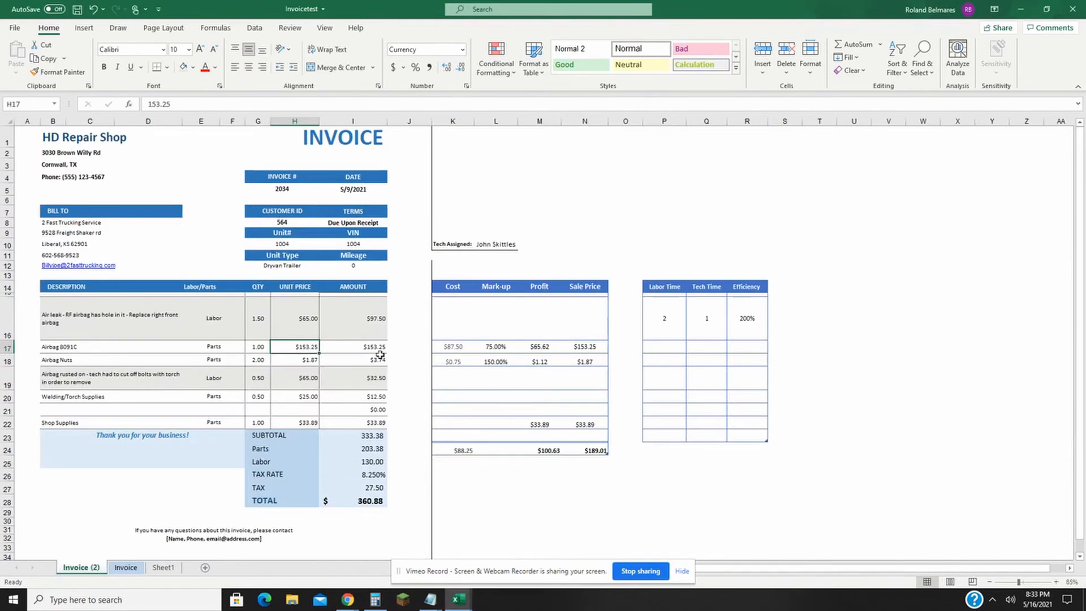
pyautogui.click(504, 347)
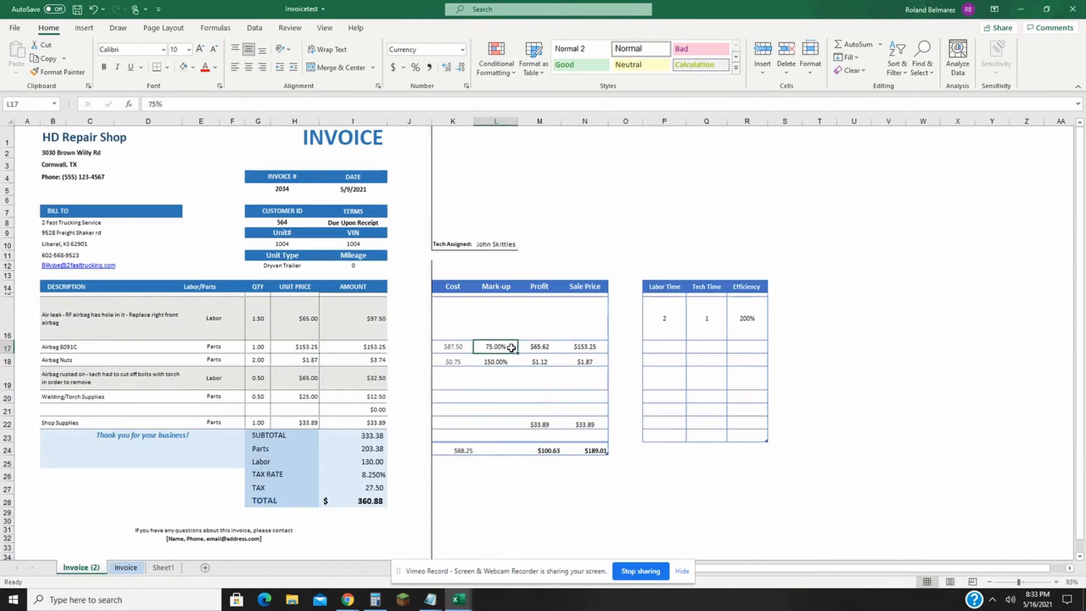
pyautogui.click(544, 347)
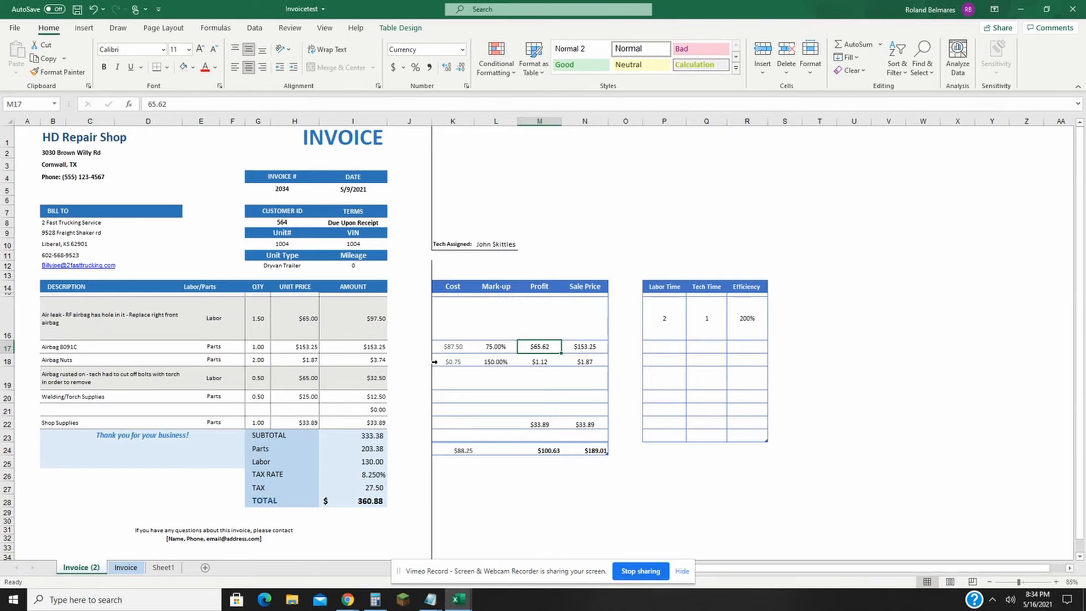
pyautogui.click(453, 362)
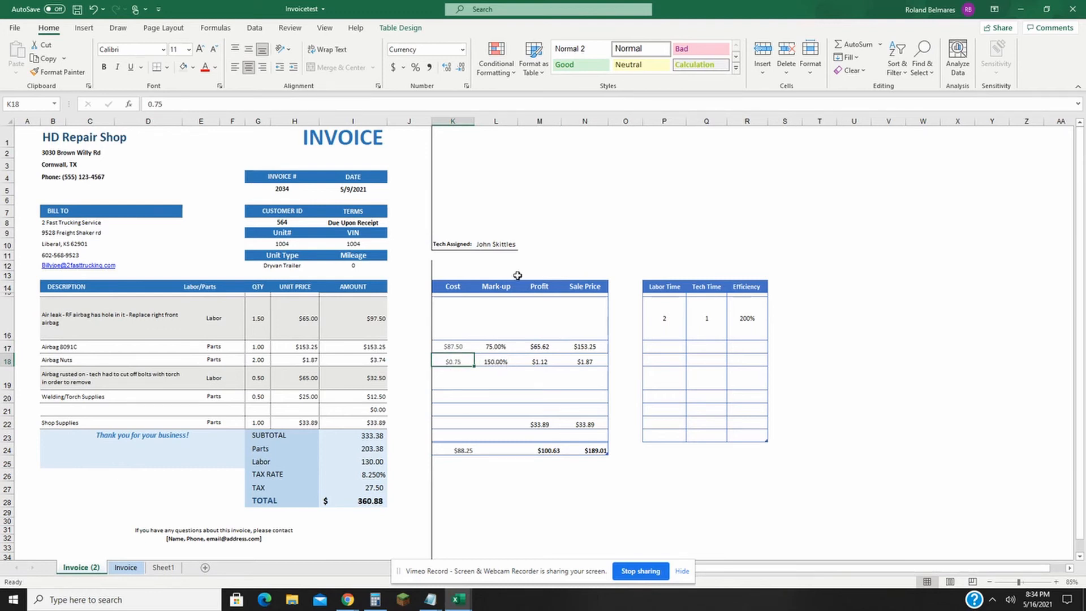
pyautogui.click(546, 361)
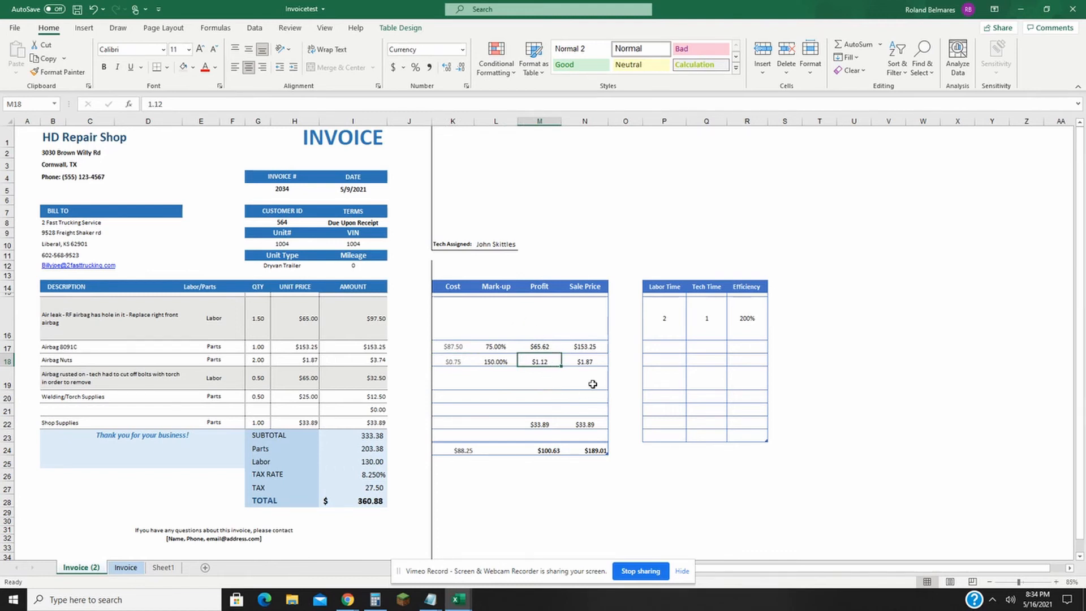
pyautogui.click(593, 362)
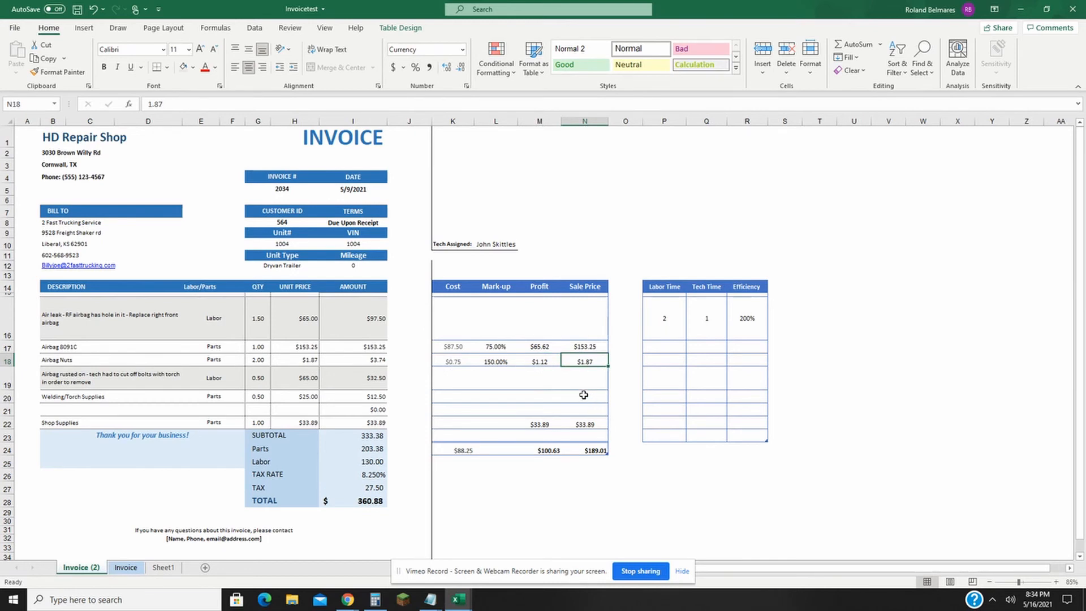
# Check the cost, sale price and profit totals in the bottom row of the parts markup table.
pyautogui.click(470, 451)
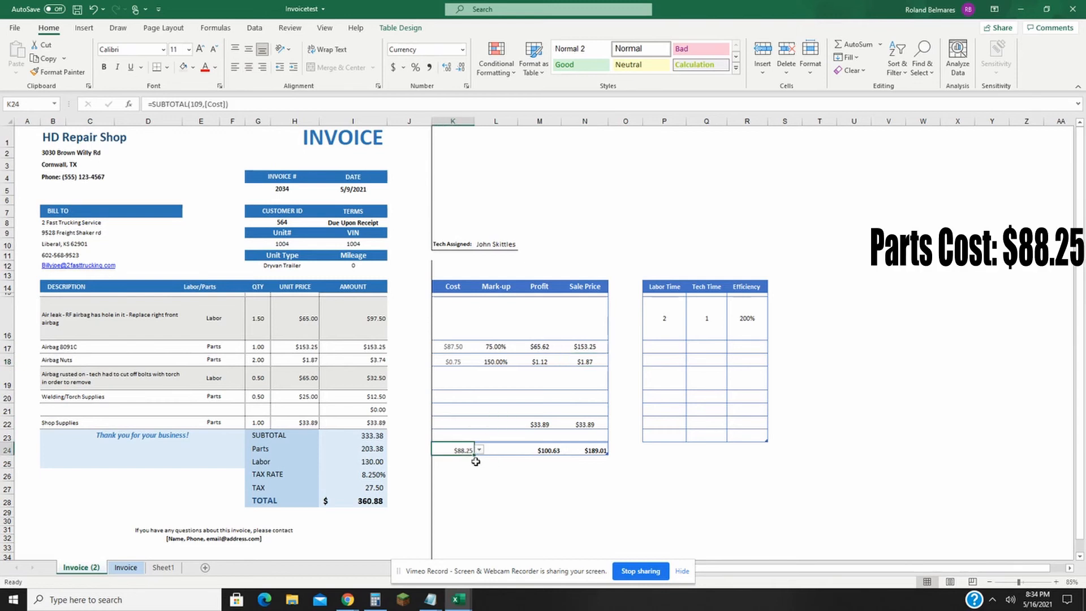
pyautogui.click(592, 452)
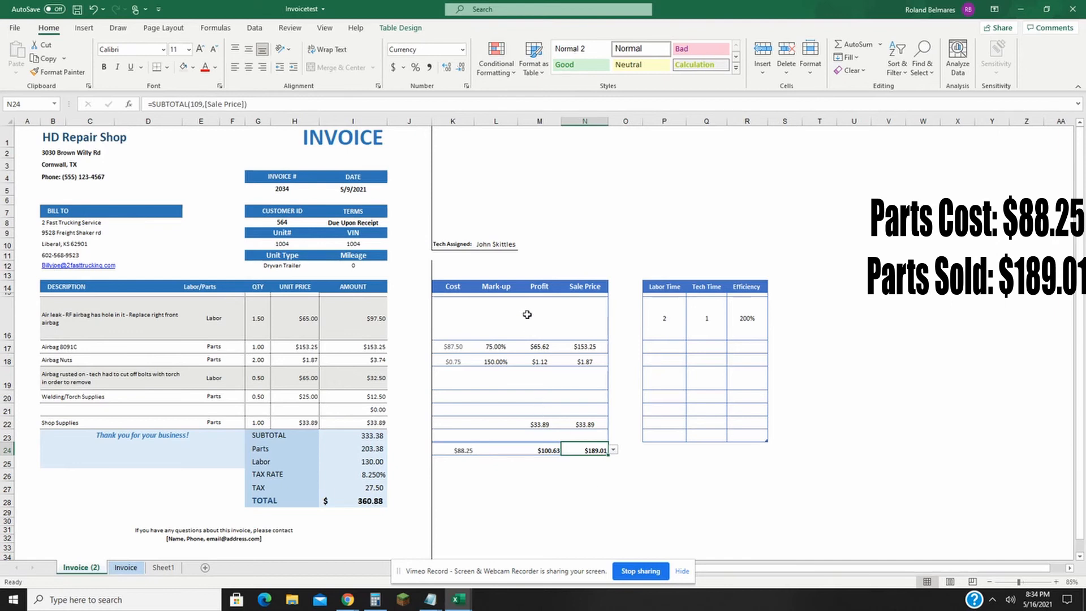
pyautogui.click(540, 452)
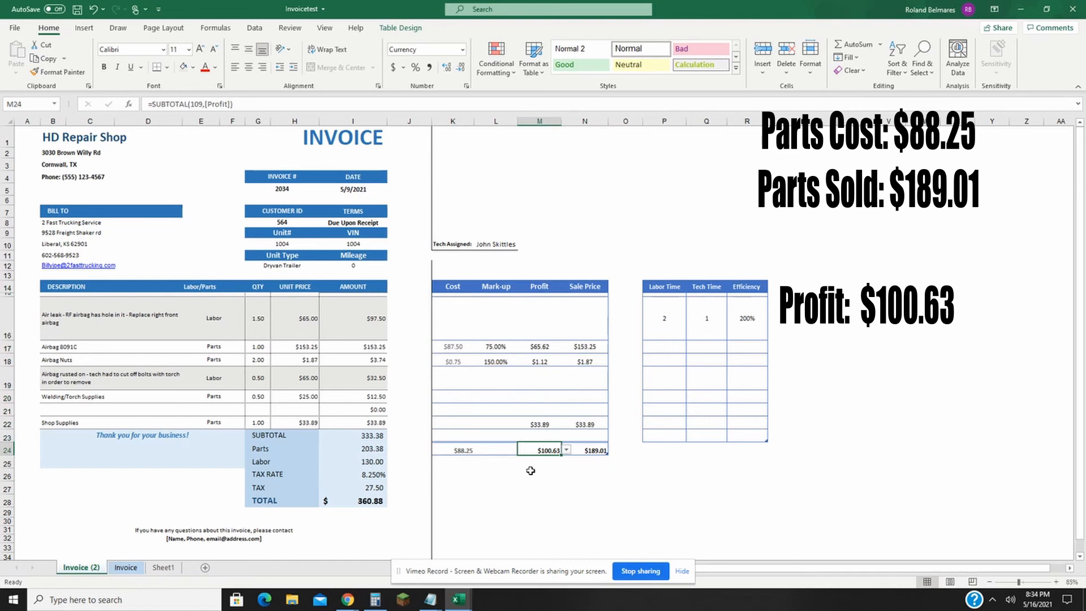
# Check the labor time, tech time and efficiency recorded for the air leak repair in row 16.
pyautogui.click(668, 311)
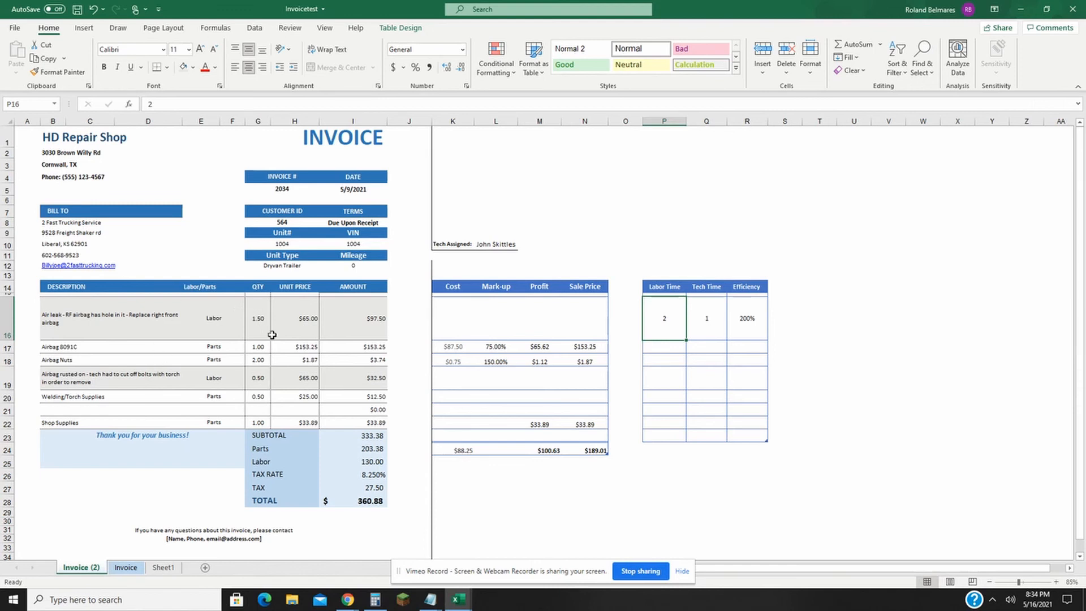
pyautogui.click(704, 312)
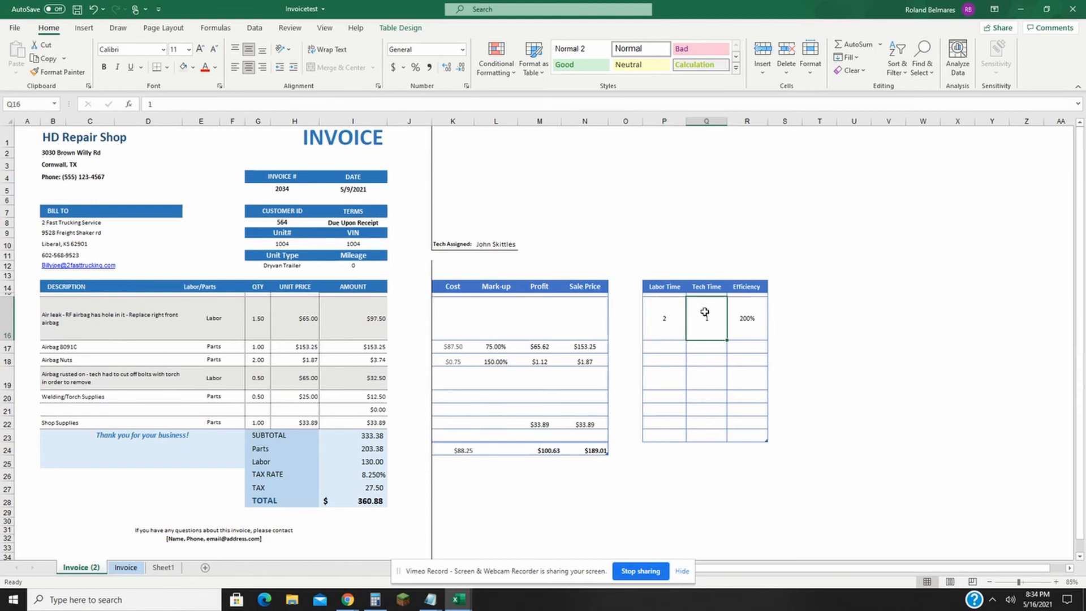
pyautogui.click(736, 327)
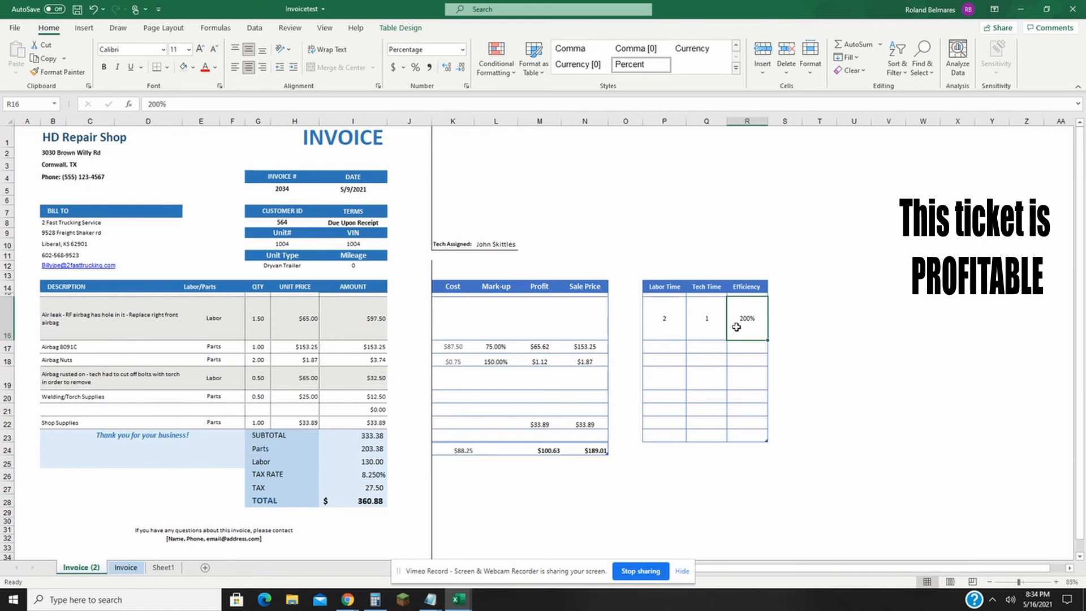